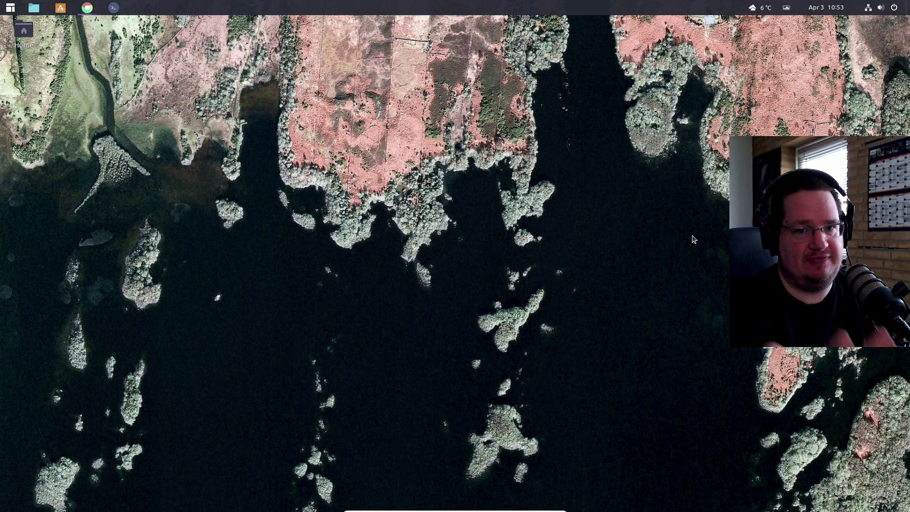
Switch to the Chrome window showing the 'internet not working linux' search results.
key("alt+Tab")
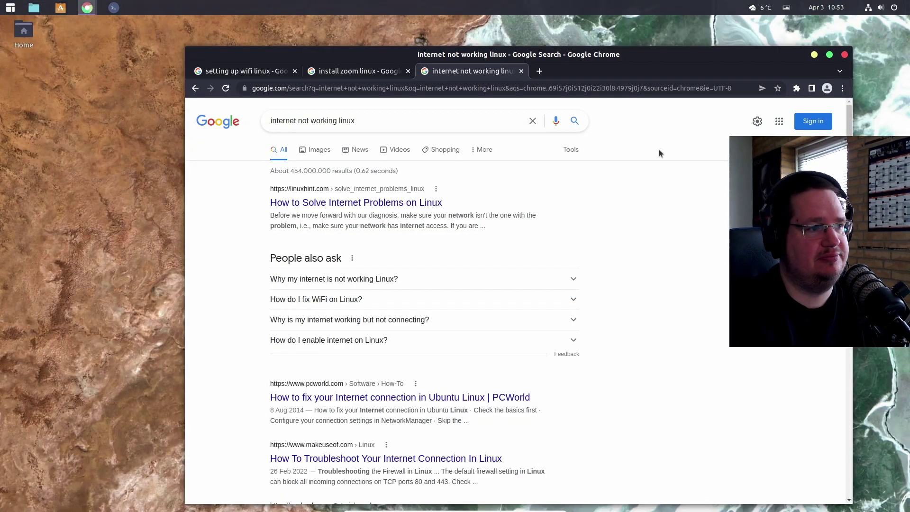
Move the Chrome window toward the top-left and switch to the r/Ubuntu tab.
left_click_drag(647, 65, 514, 38)
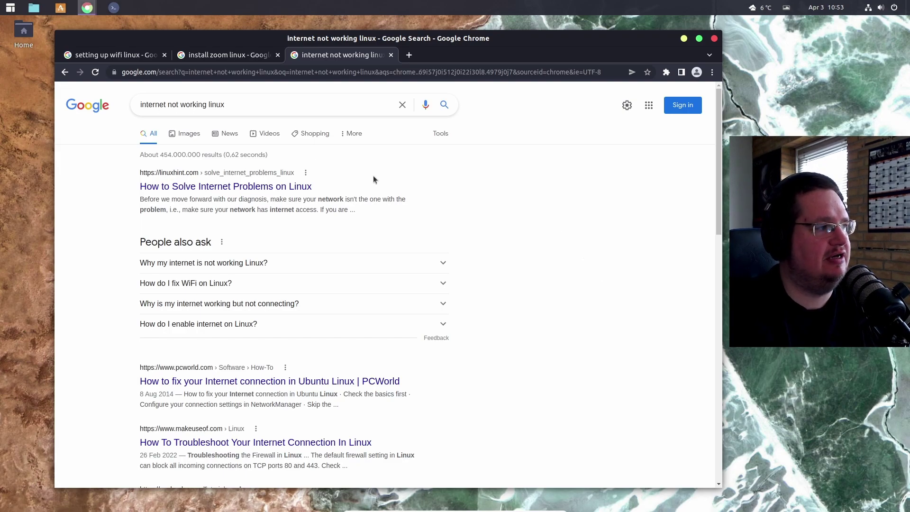
key("ctrl+Tab")
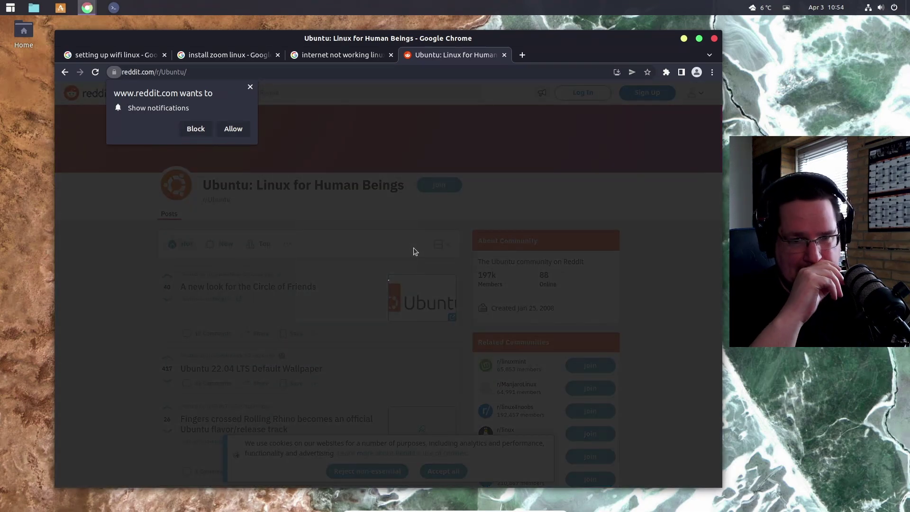
Block Reddit's notifications, dismiss the cookie banner, then return to the 'setting up wifi linux' results.
left_click(204, 136)
left_click(455, 473)
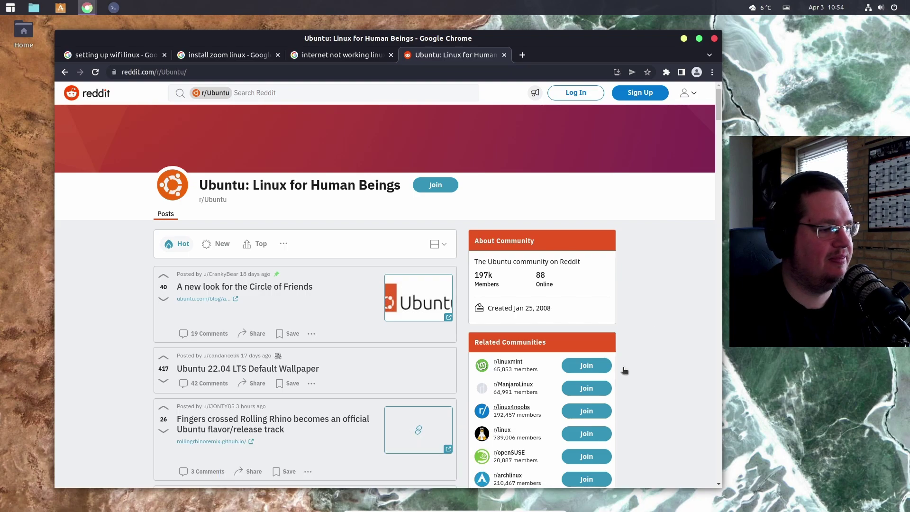
scroll(649, 359, "down", 5)
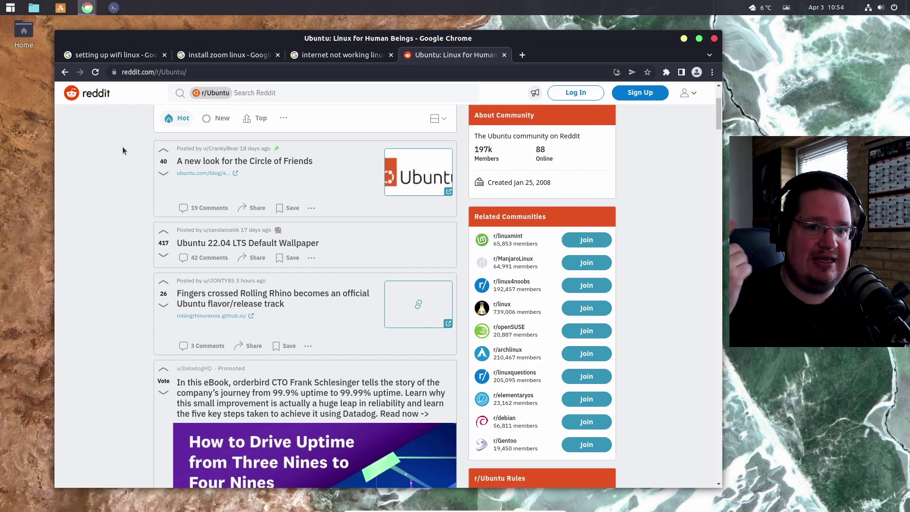
left_click(129, 59)
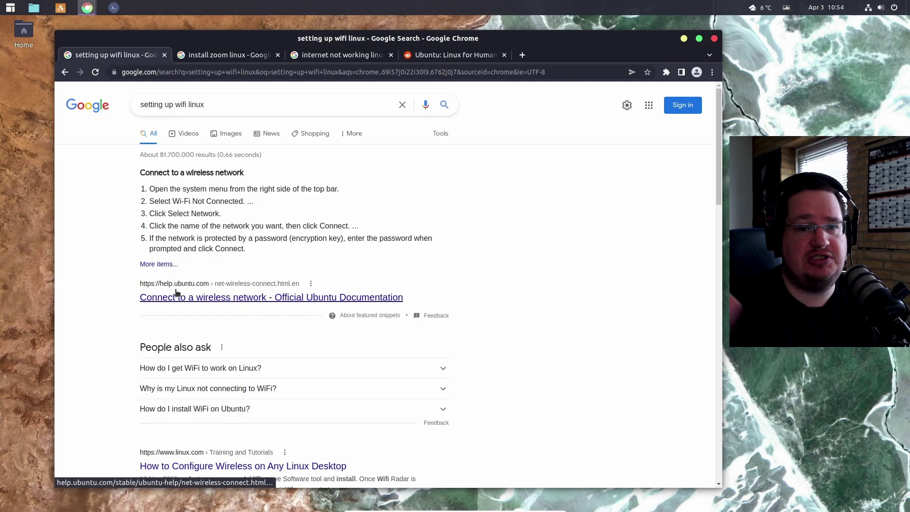
Scroll through the 'setting up wifi linux' results, then switch to the 'install zoom linux' tab.
scroll(118, 333, "down", 3)
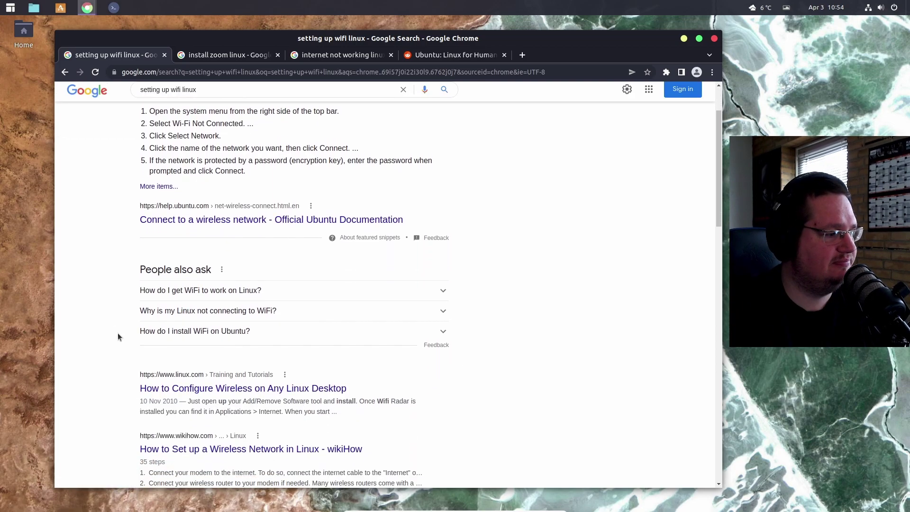
scroll(118, 333, "down", 5)
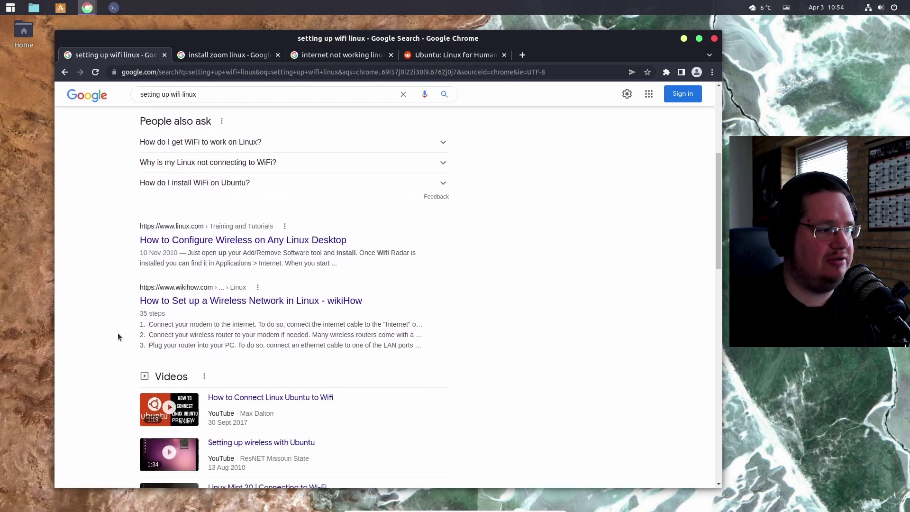
scroll(109, 338, "down", 1)
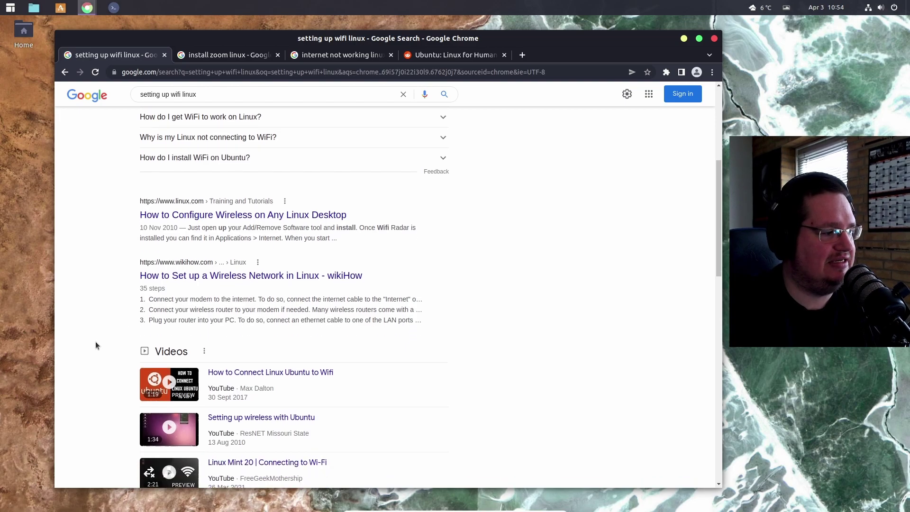
scroll(461, 396, "down", 3)
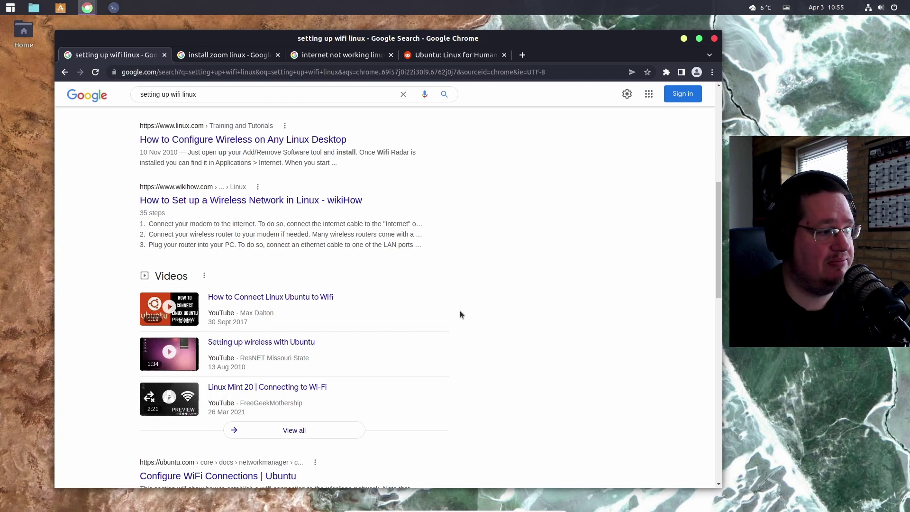
scroll(537, 333, "down", 3)
scroll(537, 334, "down", 6)
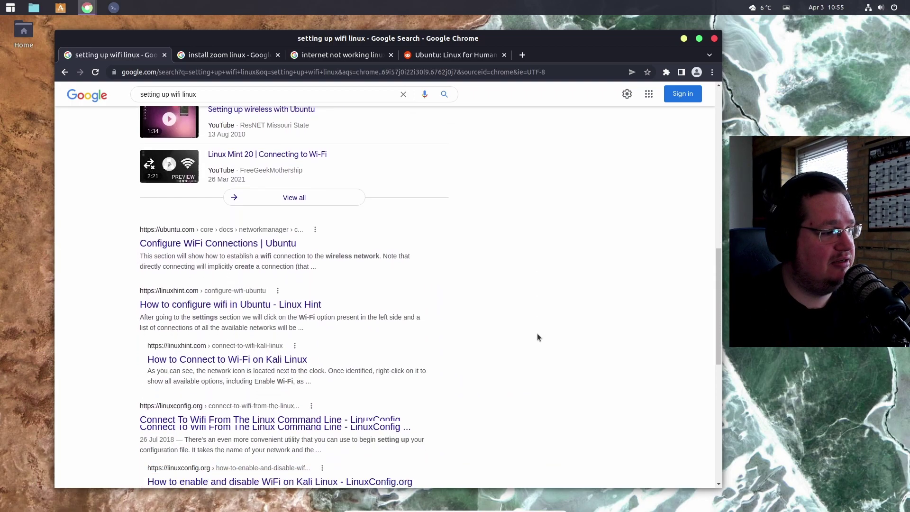
scroll(537, 333, "down", 3)
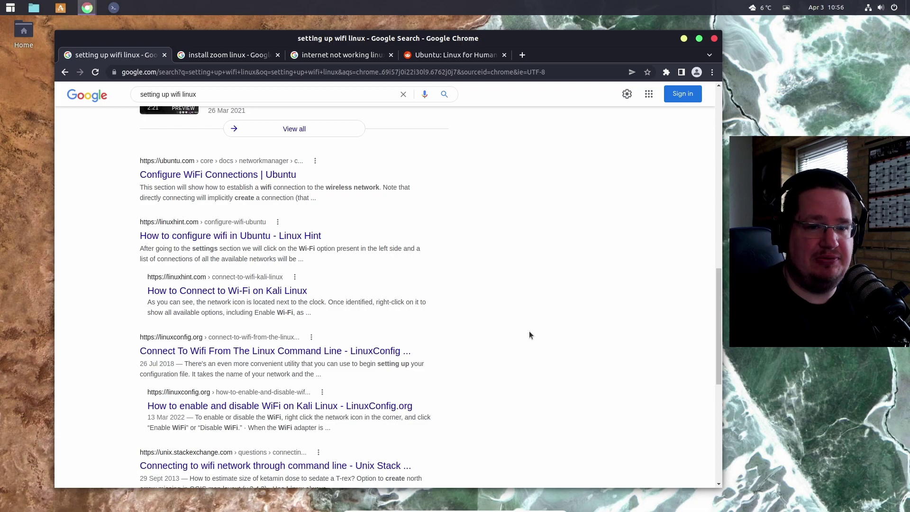
scroll(541, 250, "up", 3)
scroll(535, 264, "up", 4)
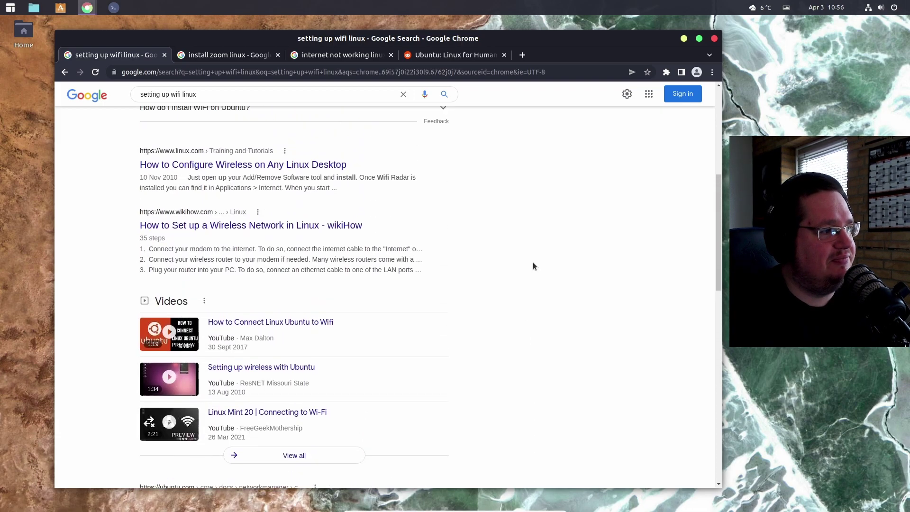
scroll(533, 262, "up", 1)
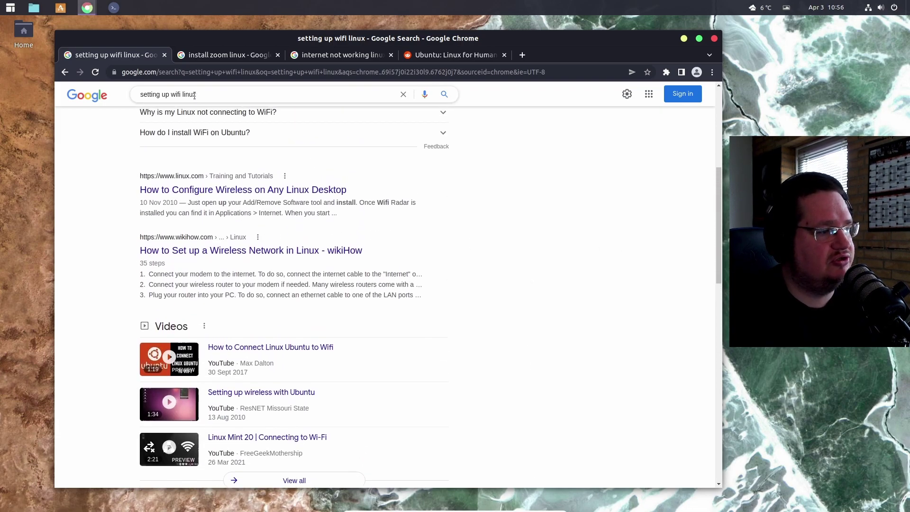
key("ctrl+Tab")
Skim the 'install zoom linux' results and return to the 'internet not working linux' tab.
scroll(616, 278, "up", 1)
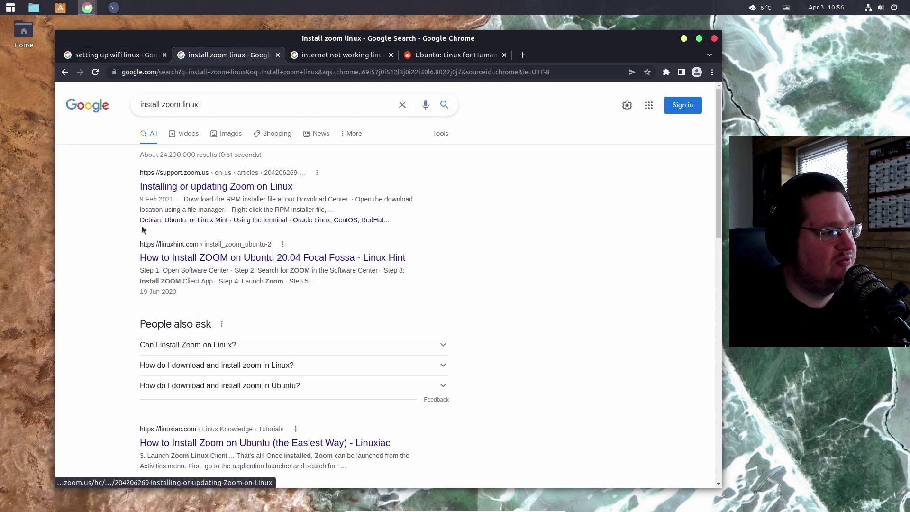
scroll(524, 273, "down", 2)
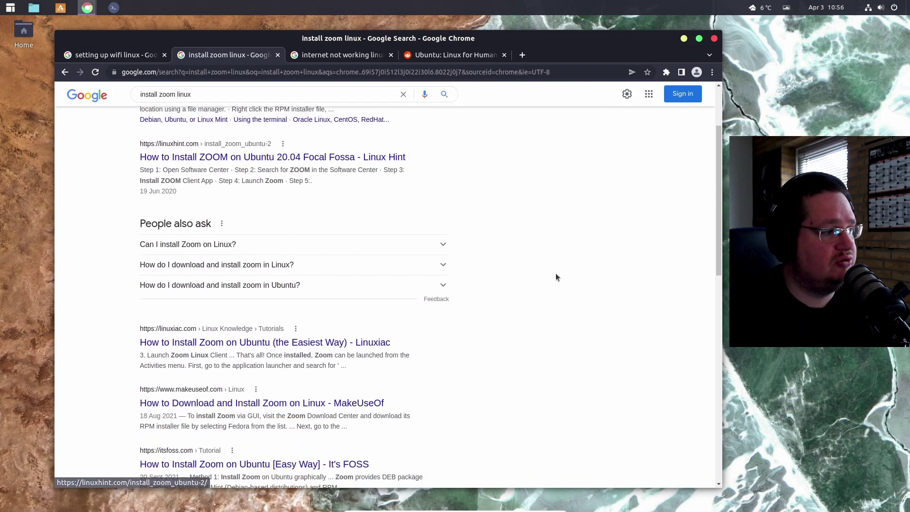
scroll(556, 277, "down", 5)
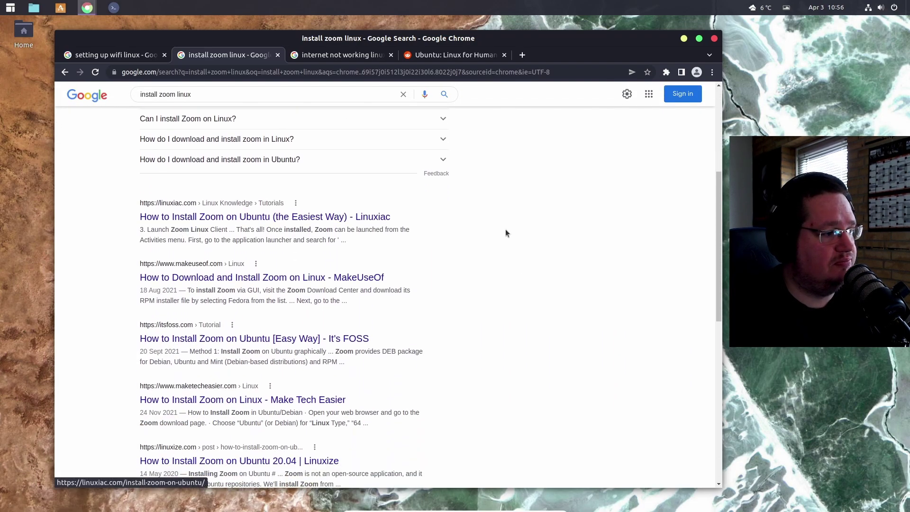
scroll(540, 279, "down", 4)
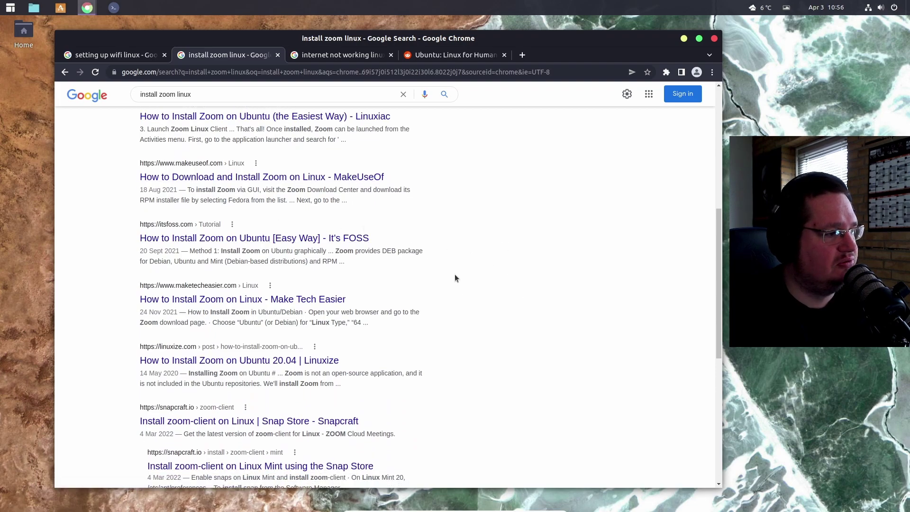
left_click(313, 55)
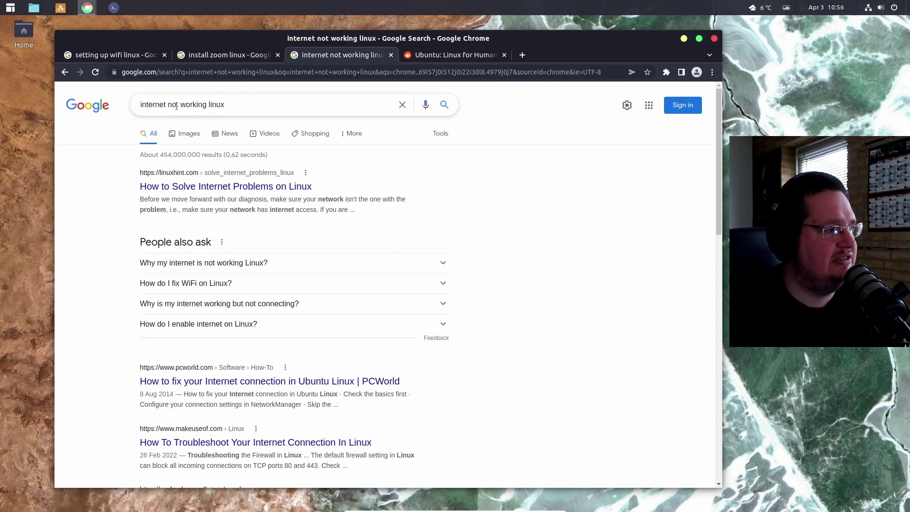
Open the Linux Hint and MakeUseOf troubleshooting results in background tabs.
middle_click(220, 191)
scroll(554, 313, "down", 3)
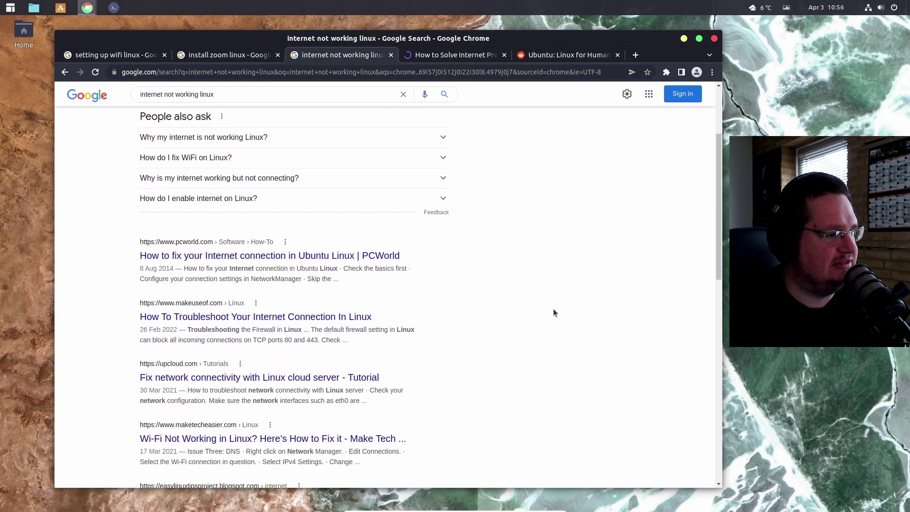
scroll(518, 340, "down", 3)
middle_click(264, 242)
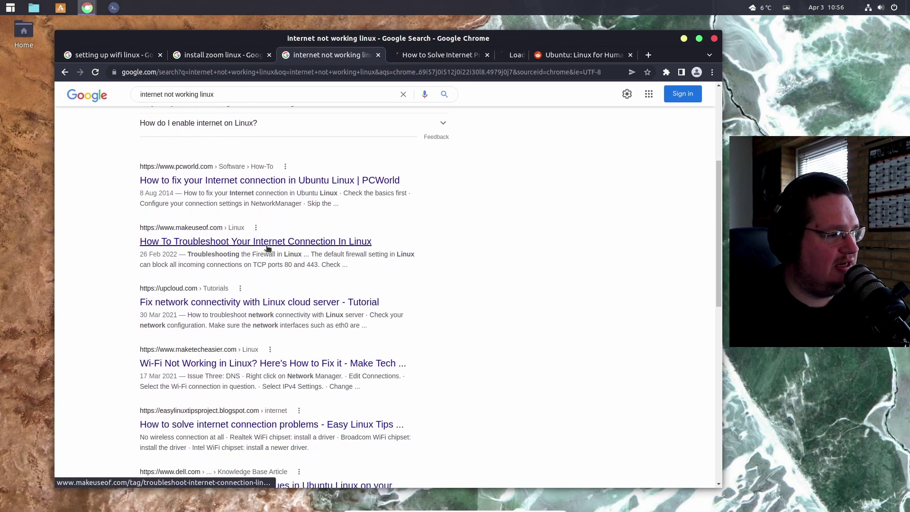
scroll(513, 287, "down", 2)
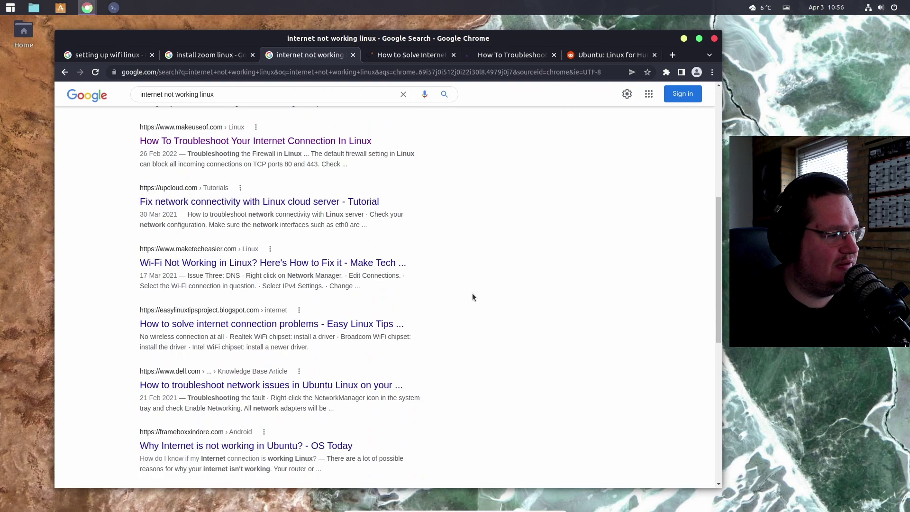
Accept Linux Hint's privacy notice and scroll its article to the pre-checks screenshots.
key("ctrl+Tab")
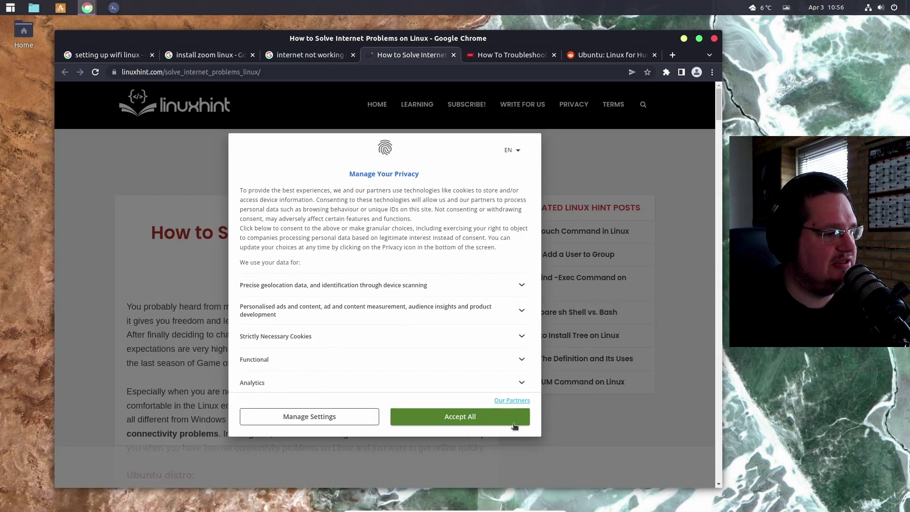
left_click(509, 409)
scroll(478, 332, "down", 2)
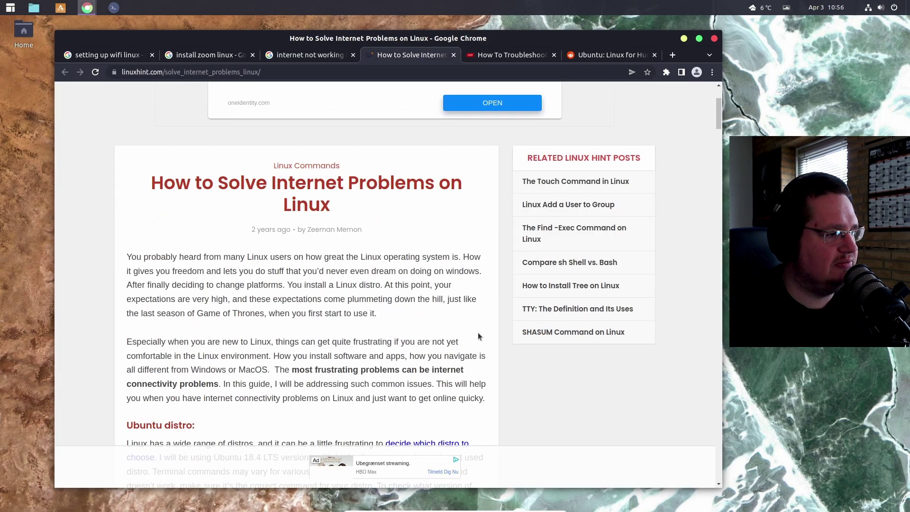
scroll(477, 332, "down", 3)
scroll(478, 332, "down", 4)
scroll(478, 332, "down", 4)
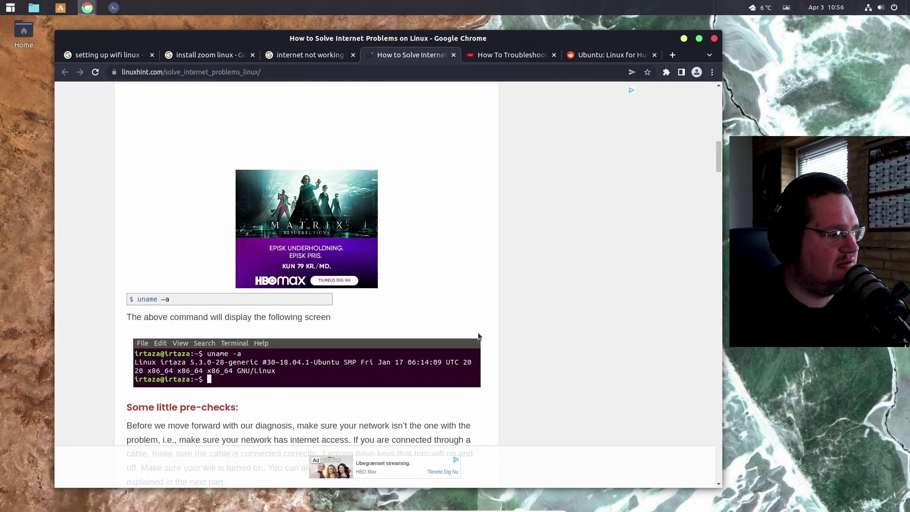
scroll(478, 335, "down", 3)
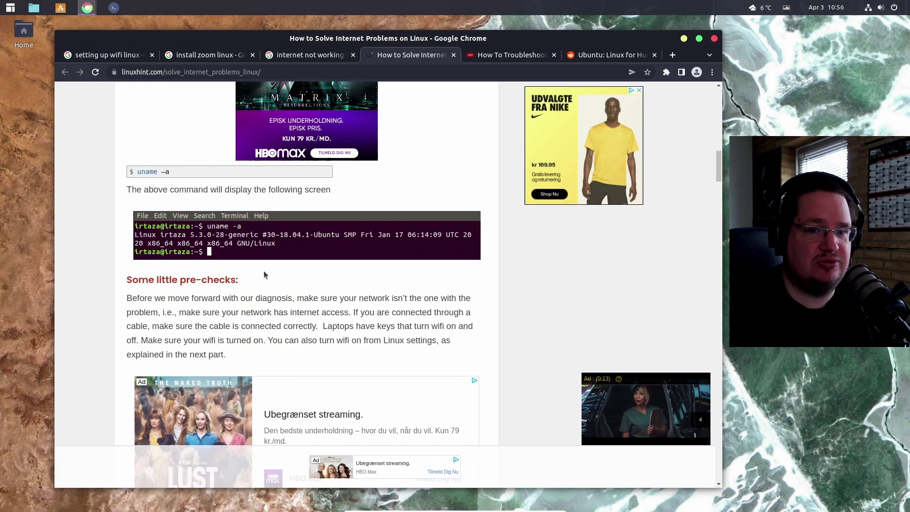
scroll(264, 272, "down", 4)
scroll(264, 272, "down", 3)
scroll(266, 275, "down", 3)
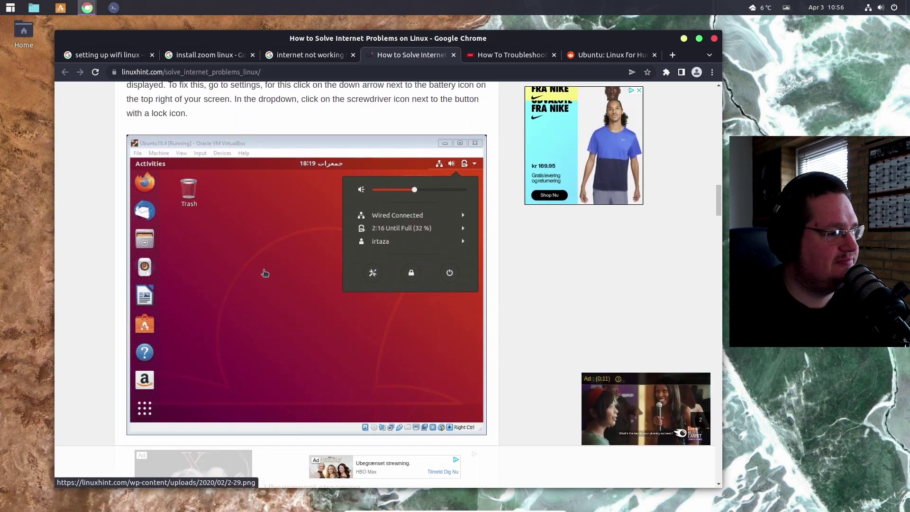
Skim the MakeUseOf article's ping, nmap and DNS troubleshooting sections.
key("ctrl+Tab")
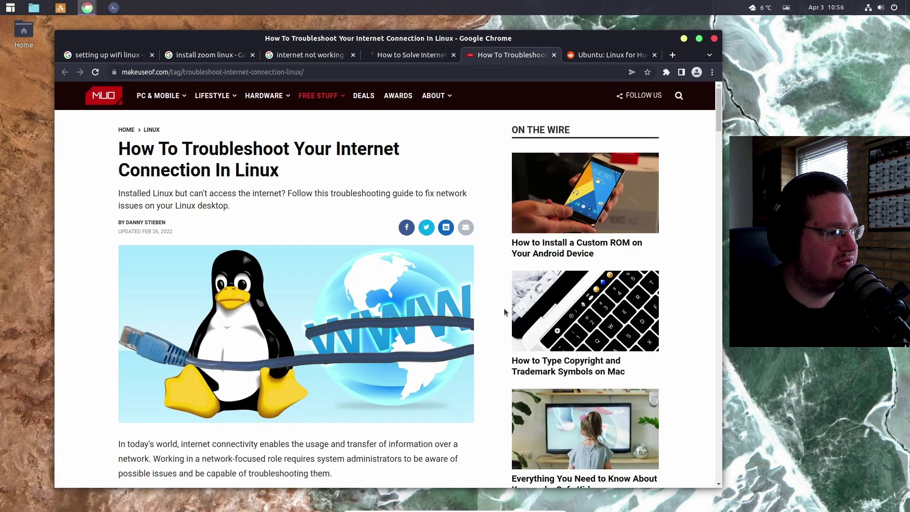
scroll(504, 308, "down", 3)
scroll(505, 308, "down", 3)
scroll(505, 309, "down", 3)
scroll(505, 308, "down", 3)
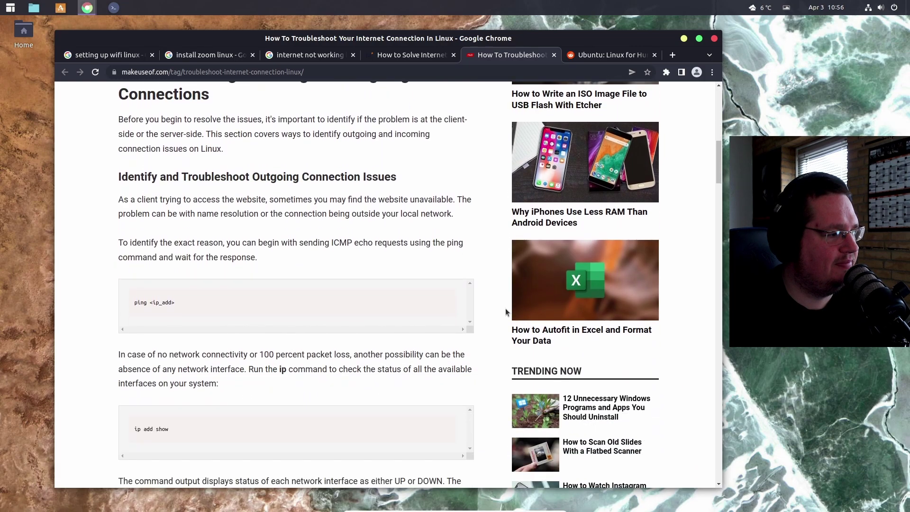
scroll(507, 308, "down", 3)
scroll(507, 312, "down", 3)
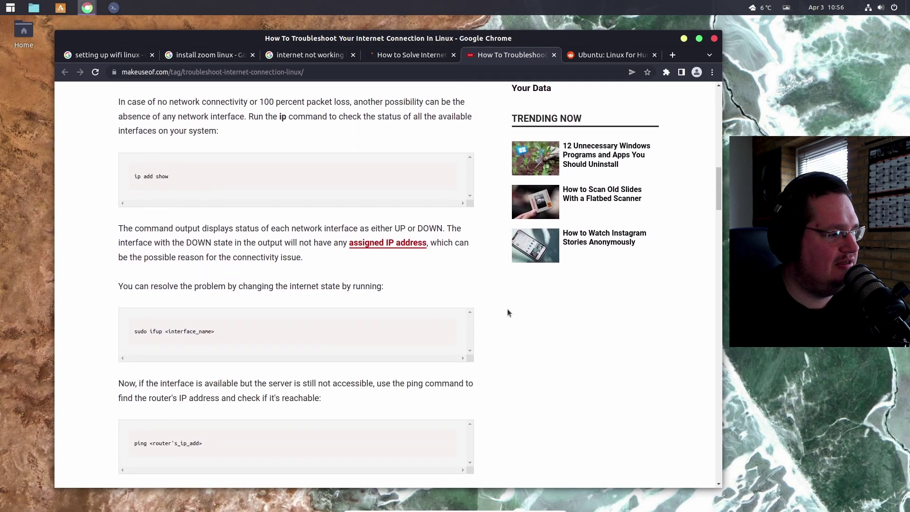
scroll(507, 312, "down", 2)
scroll(507, 308, "down", 4)
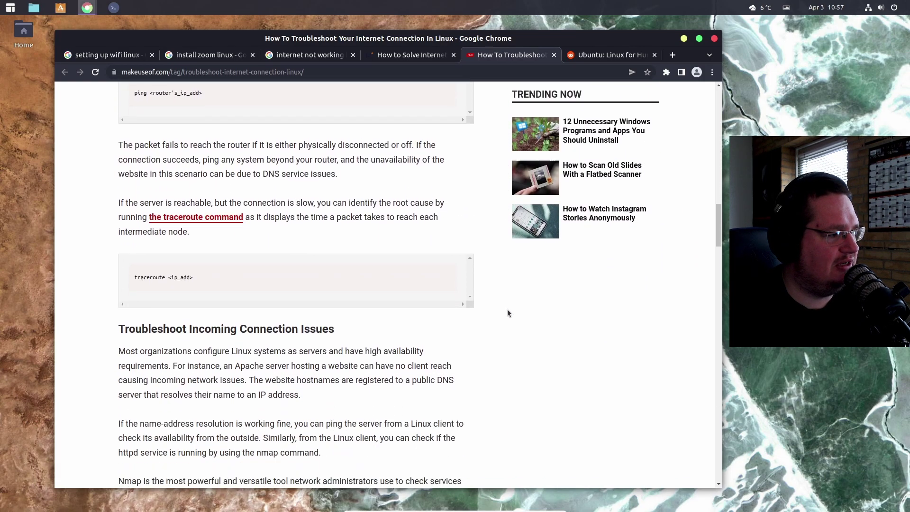
scroll(507, 309, "down", 3)
scroll(507, 309, "down", 3)
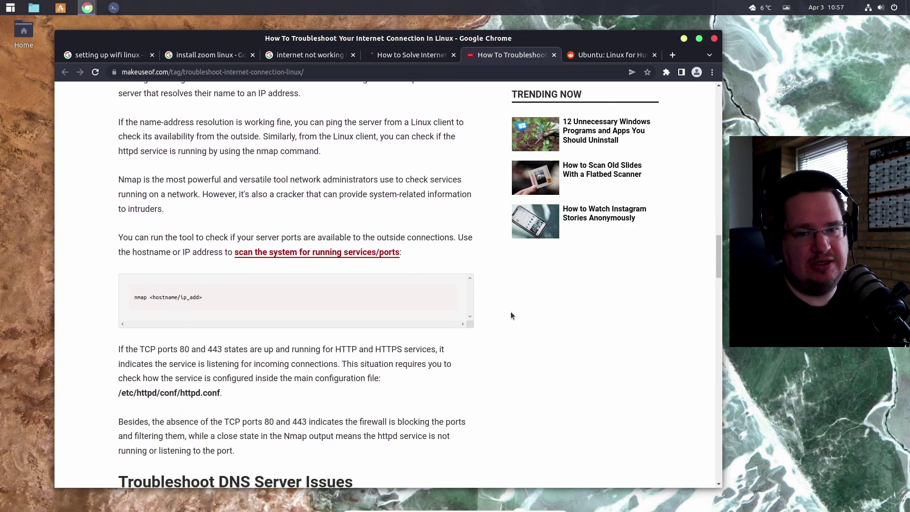
scroll(514, 312, "down", 2)
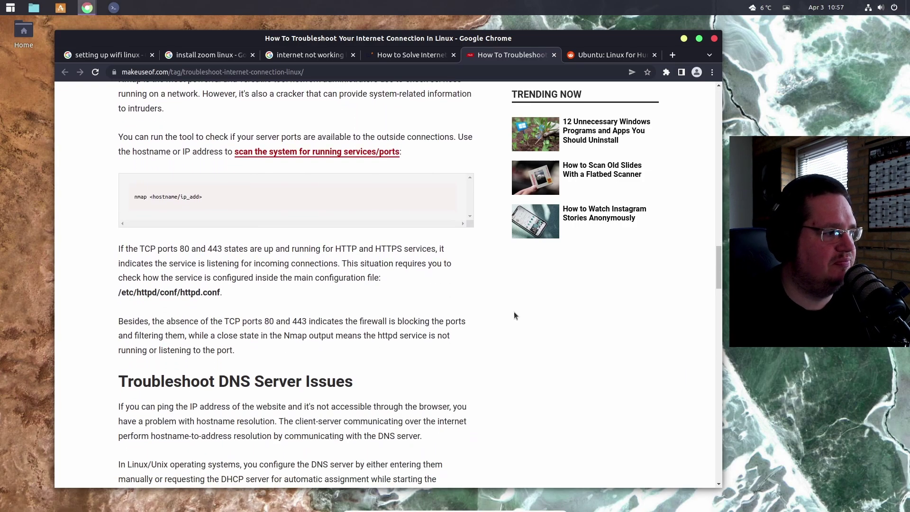
scroll(514, 311, "up", 1)
scroll(514, 311, "up", 2)
scroll(514, 311, "up", 3)
scroll(514, 311, "up", 4)
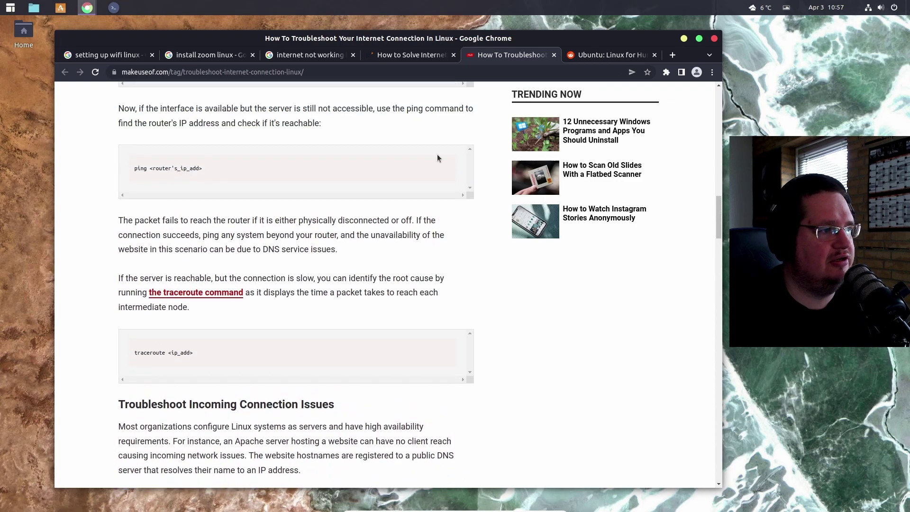
Return to the Linux Hint article and scroll down to its driver and lspci checks.
left_click(407, 57)
scroll(509, 299, "down", 5)
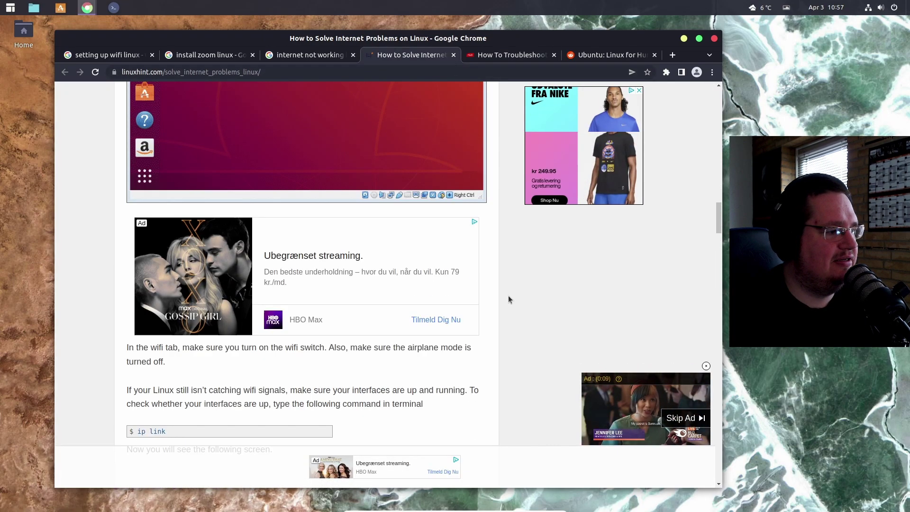
scroll(508, 299, "down", 4)
scroll(508, 299, "down", 4)
scroll(508, 299, "down", 3)
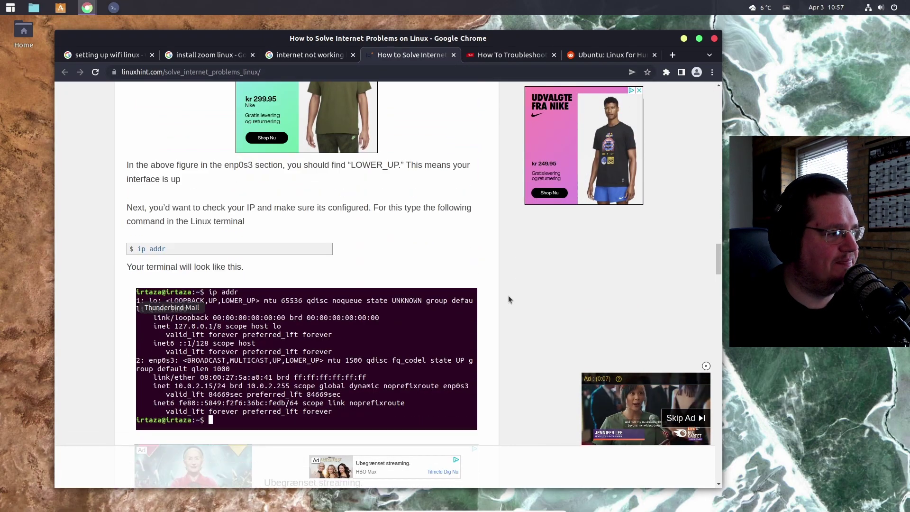
scroll(509, 299, "down", 4)
scroll(509, 299, "down", 3)
scroll(508, 299, "down", 4)
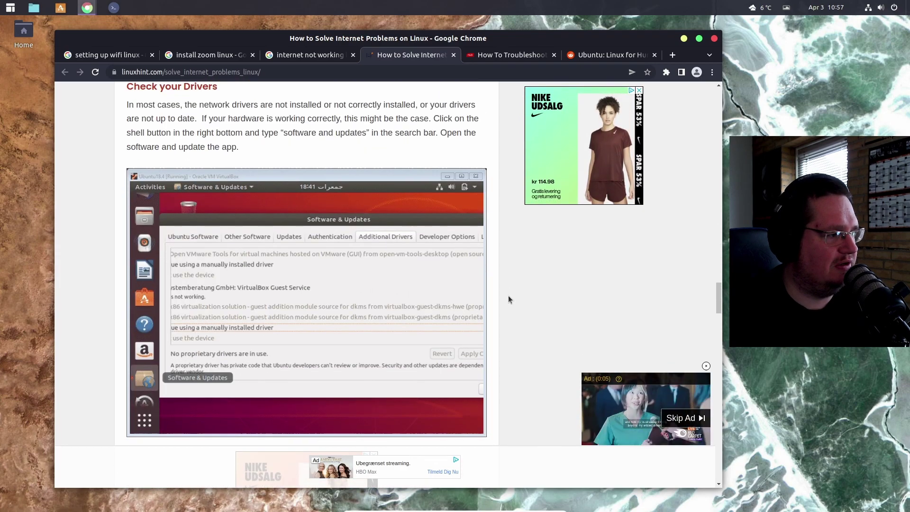
scroll(509, 299, "down", 4)
scroll(509, 299, "down", 4)
scroll(509, 299, "down", 3)
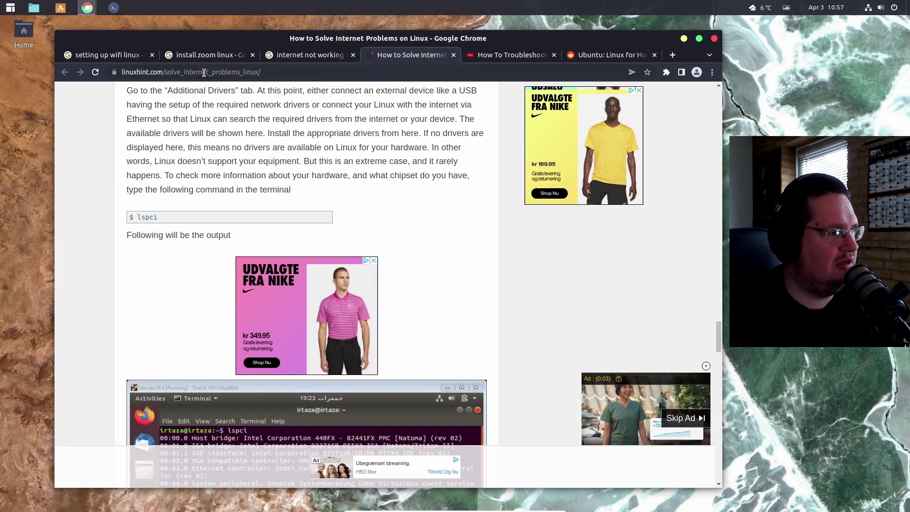
Open nixCraft's VLC install guide from the earlier results and scroll to Step 1.
left_click(209, 53)
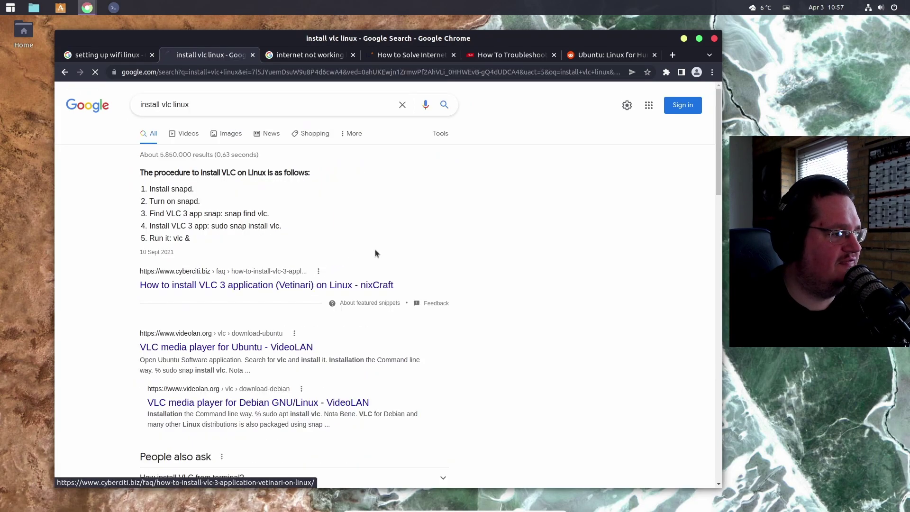
left_click(327, 286)
scroll(446, 275, "down", 3)
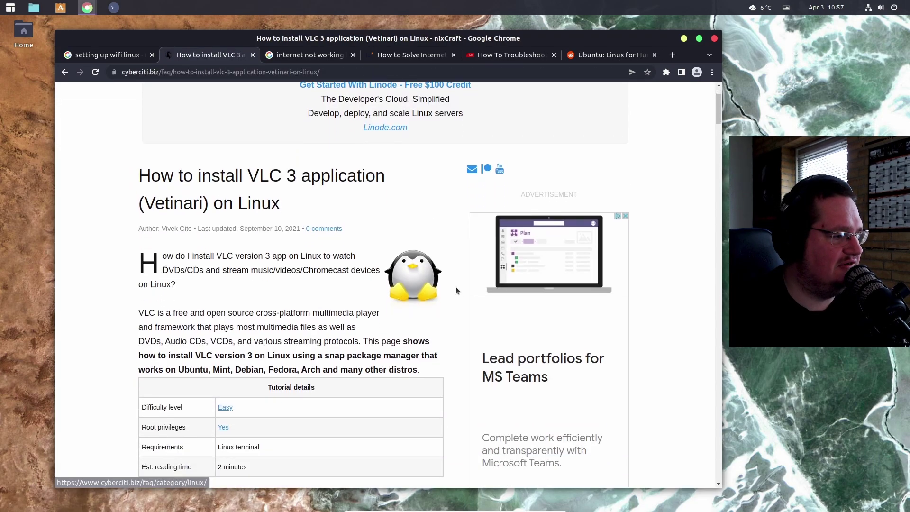
scroll(455, 287, "down", 2)
scroll(453, 286, "down", 7)
scroll(453, 287, "down", 7)
scroll(454, 287, "down", 7)
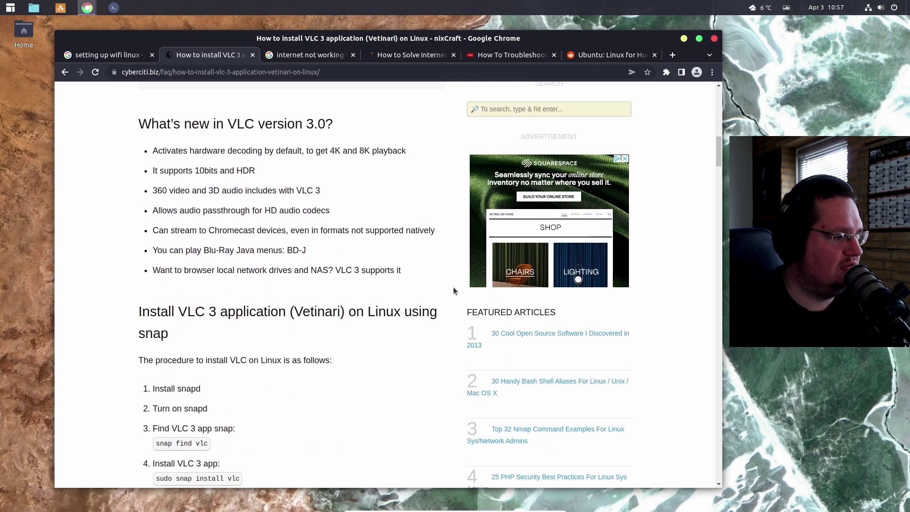
scroll(453, 287, "down", 6)
scroll(453, 288, "down", 5)
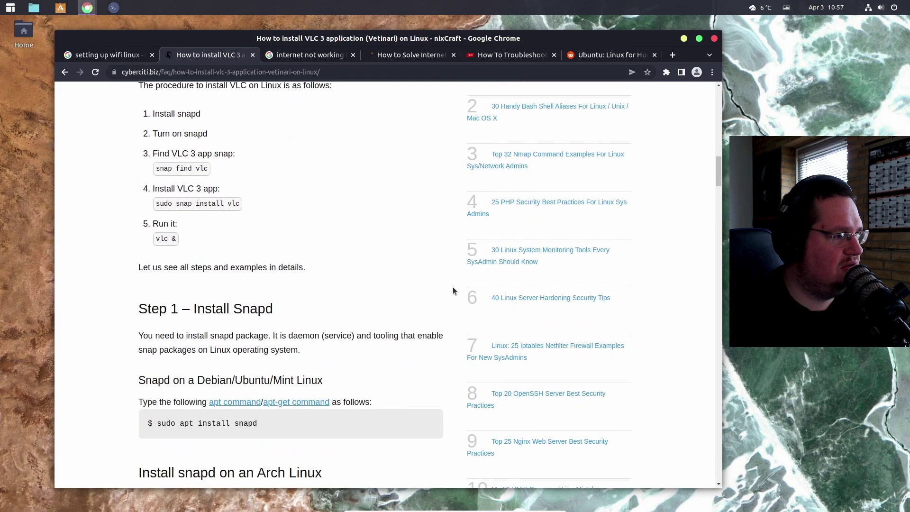
scroll(453, 286, "up", 1)
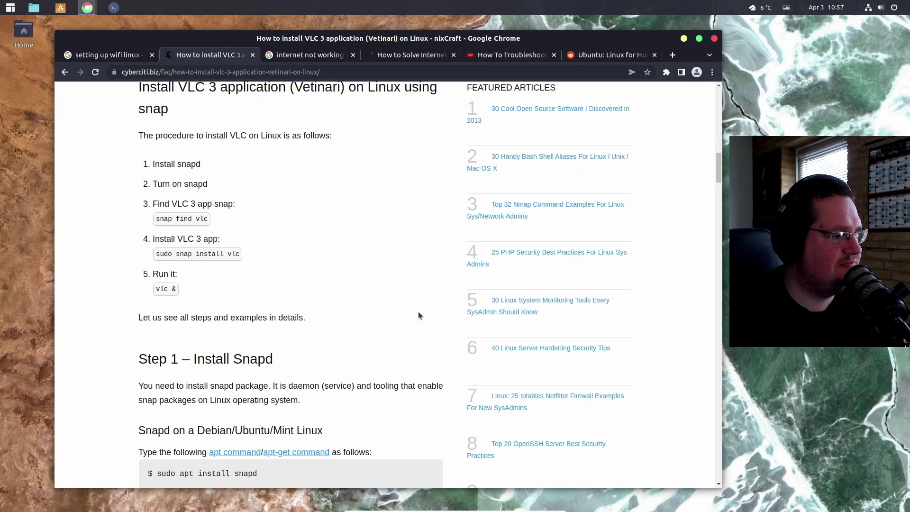
scroll(418, 311, "down", 5)
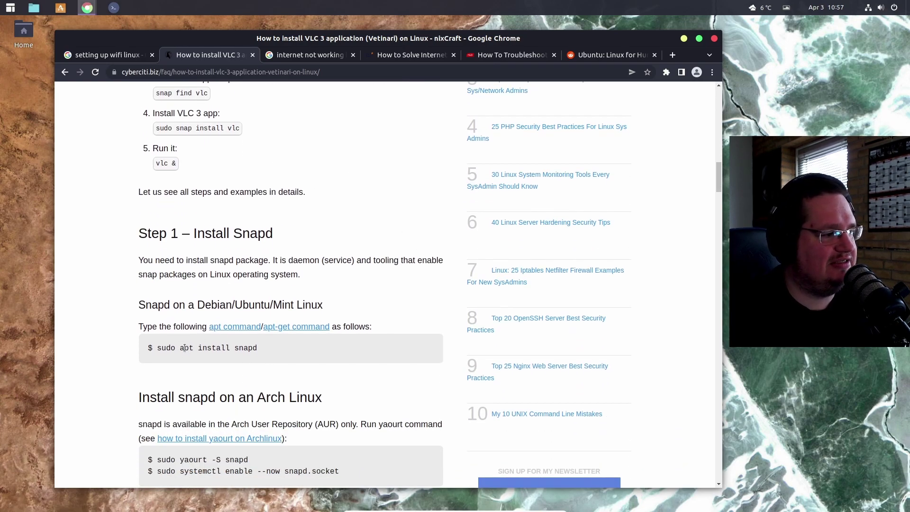
Copy 'sudo apt install snapd' from the Step 1 – Install Snapd code block.
triple_click(185, 349)
left_click(221, 356)
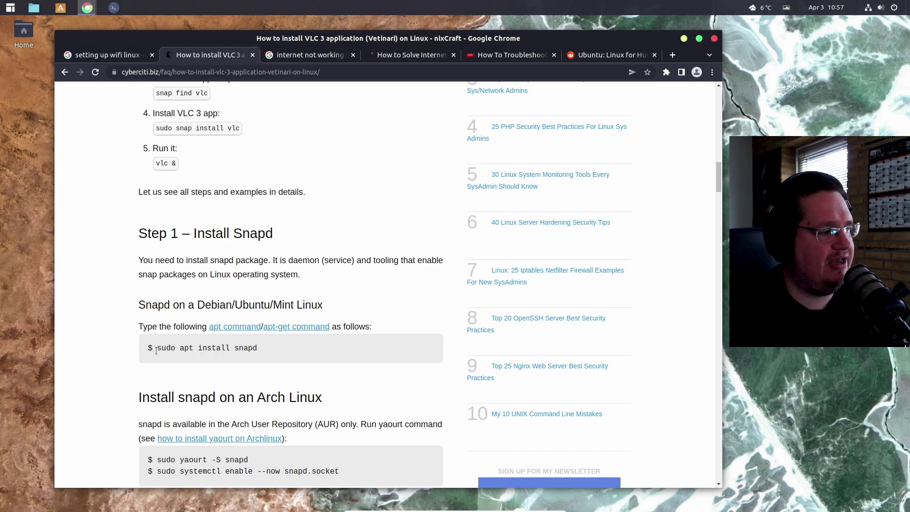
left_click_drag(168, 350, 257, 349)
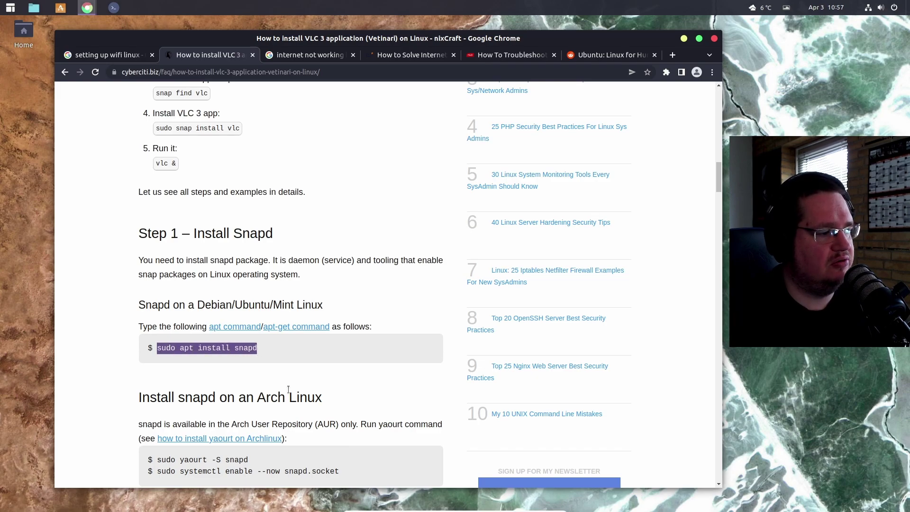
right_click(194, 348)
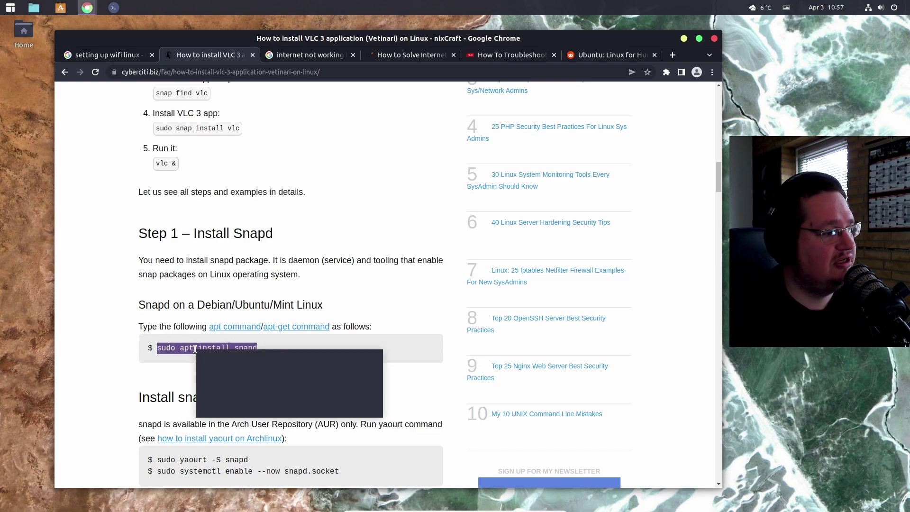
left_click(208, 355)
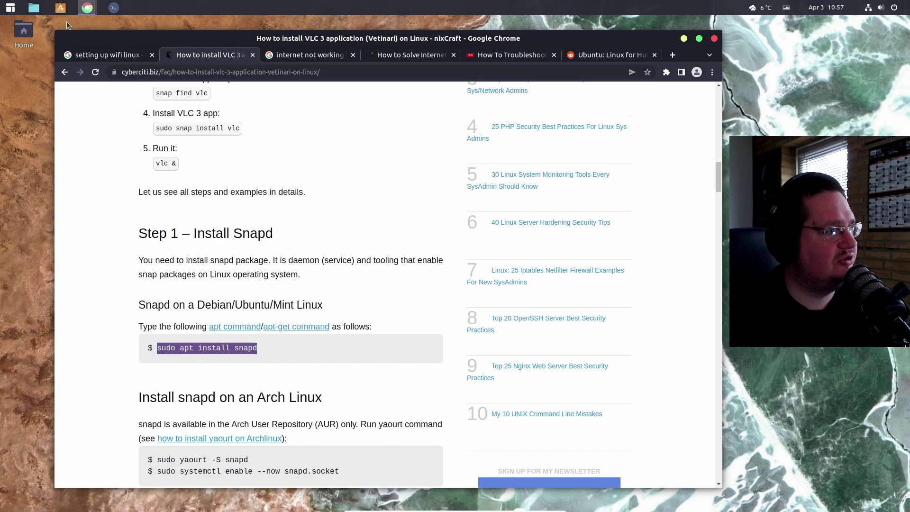
left_click(114, 7)
Paste the snapd install command at the terminal prompt, then close the terminal without running it.
key("ctrl+shift+v")
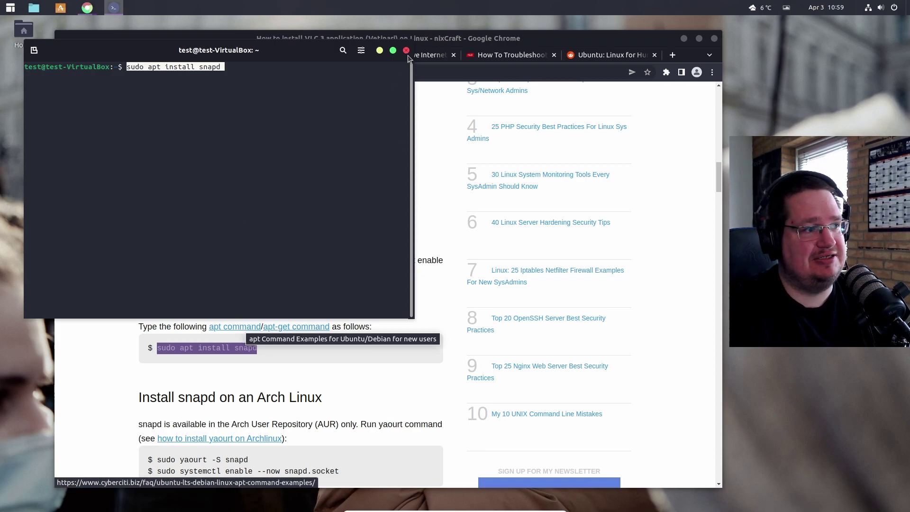
left_click(379, 50)
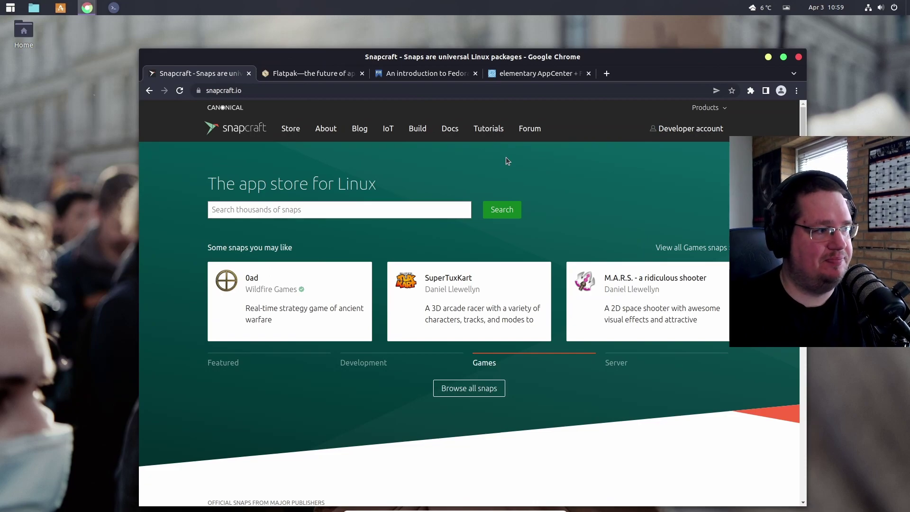
Drag the Snapcraft Chrome window leftward, then switch to the GNOME Shell Extensions window.
left_click_drag(680, 63, 671, 43)
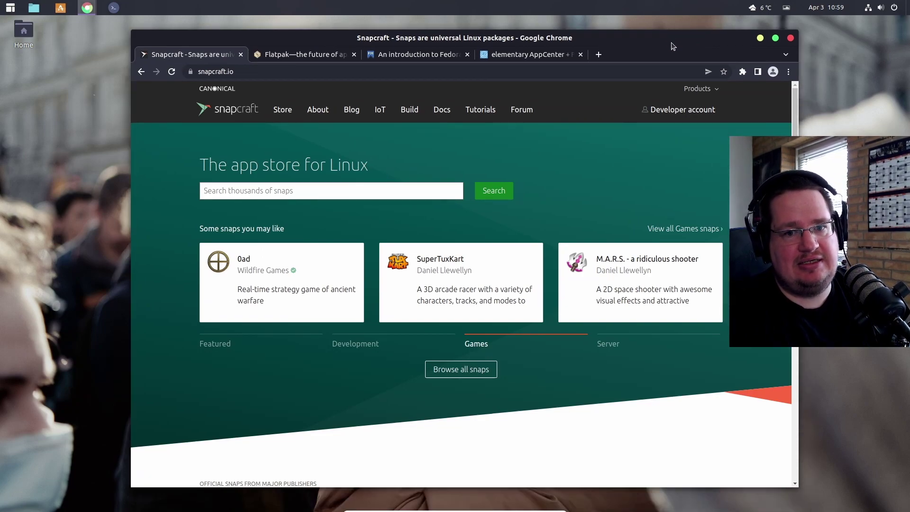
left_click_drag(671, 46, 596, 44)
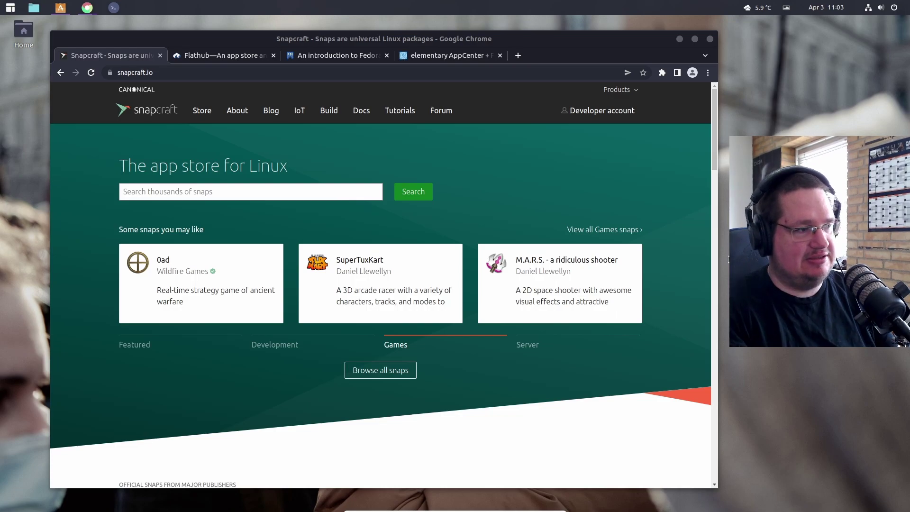
key("alt+Tab")
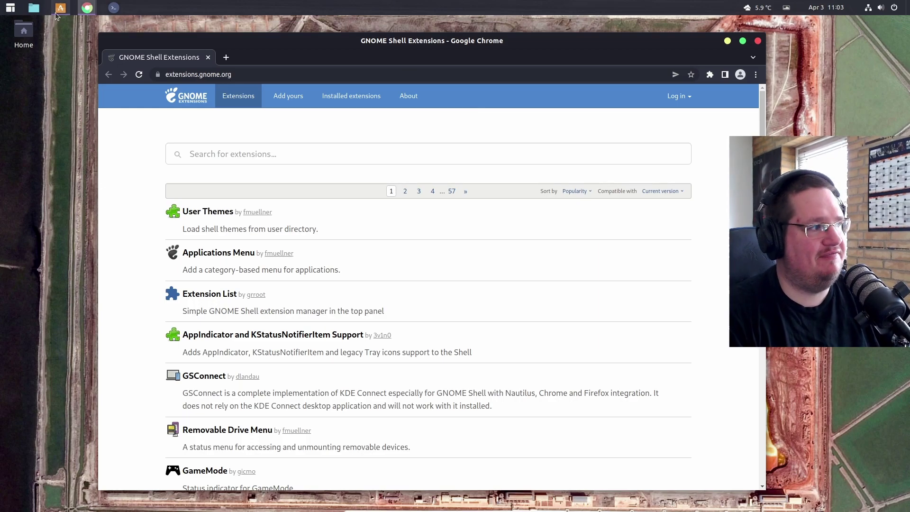
left_click(10, 7)
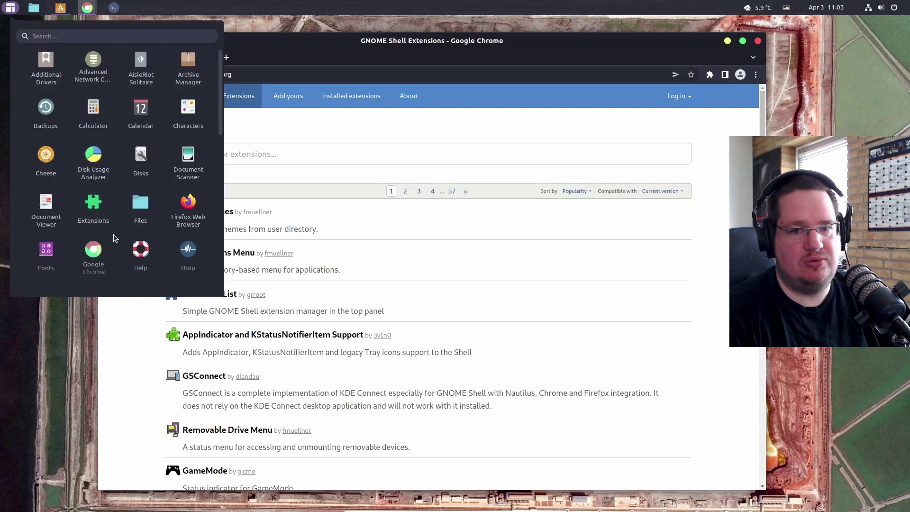
left_click(466, 45)
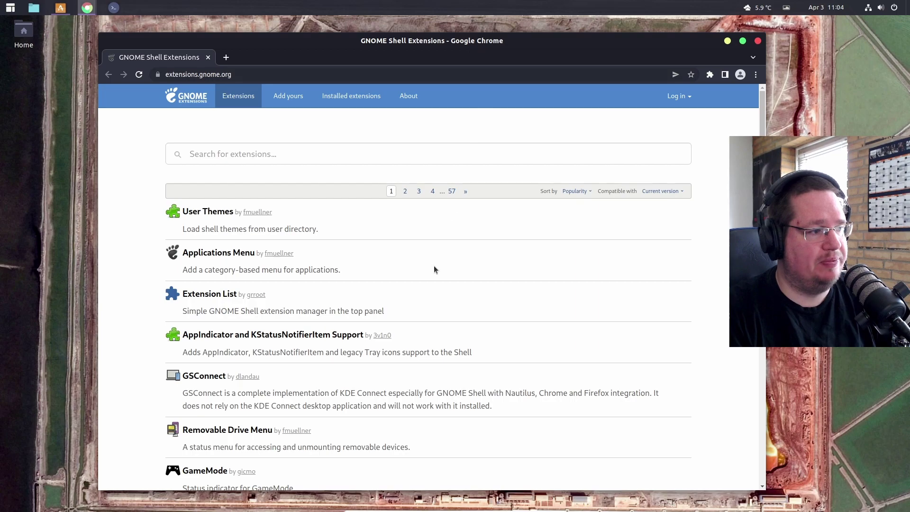
Open the Applications Menu and Extension List extensions in new tabs and view Applications Menu.
middle_click(219, 252)
middle_click(209, 294)
left_click(273, 57)
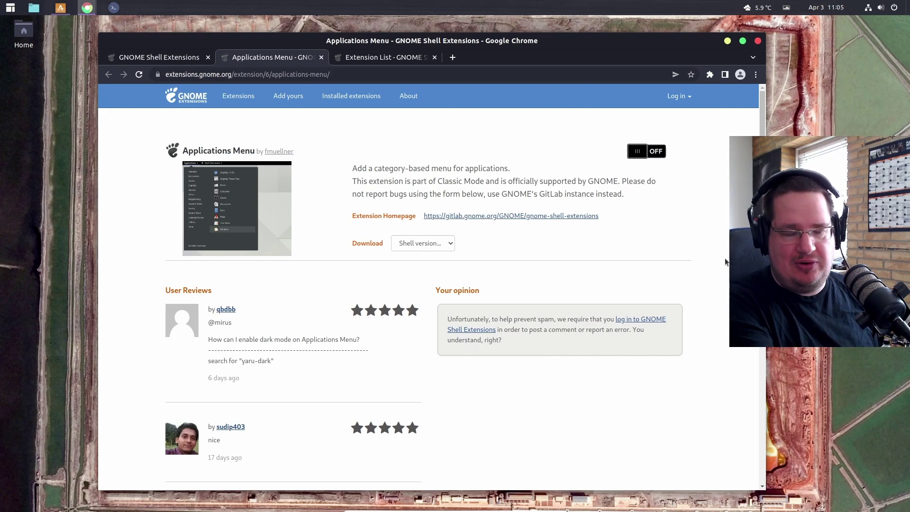
Scroll through the Applications Menu extension's user reviews and back to the top.
scroll(725, 262, "down", 5)
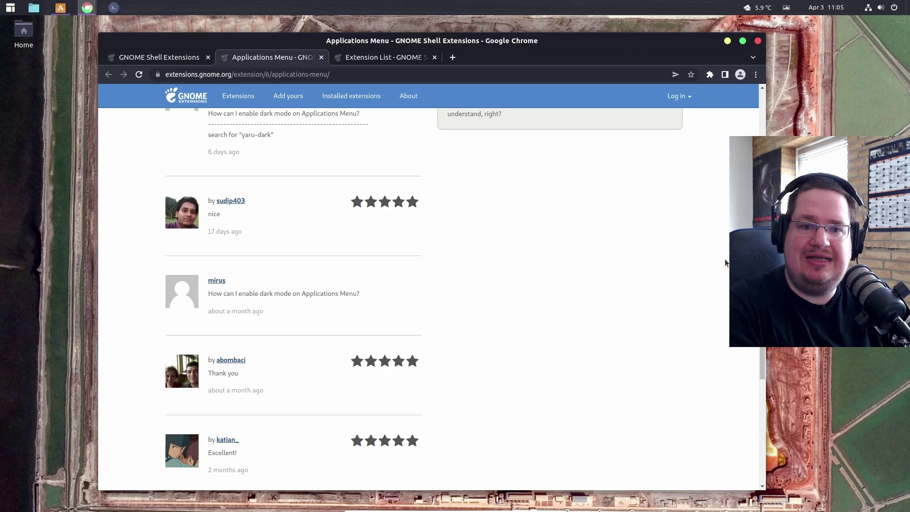
scroll(725, 263, "up", 2)
scroll(726, 263, "up", 3)
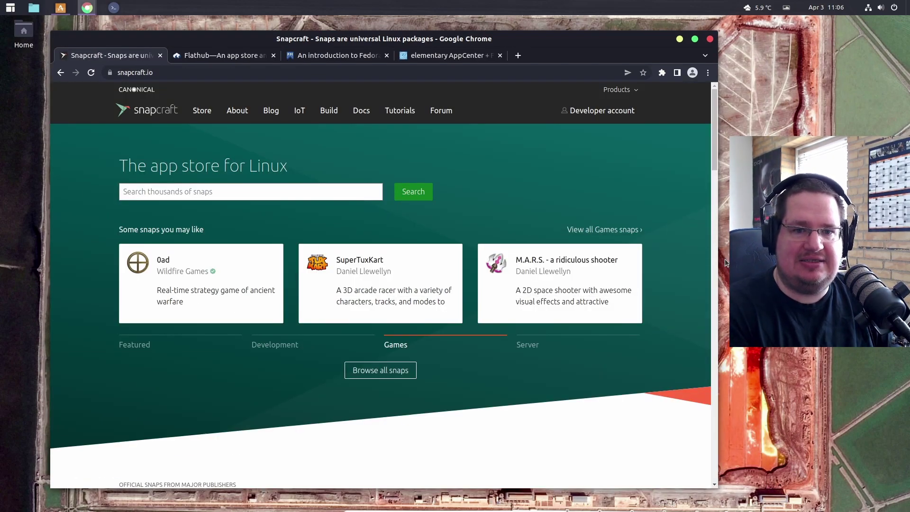
Switch back to the Chrome window with the nixCraft VLC snap install guide.
key("alt+Tab")
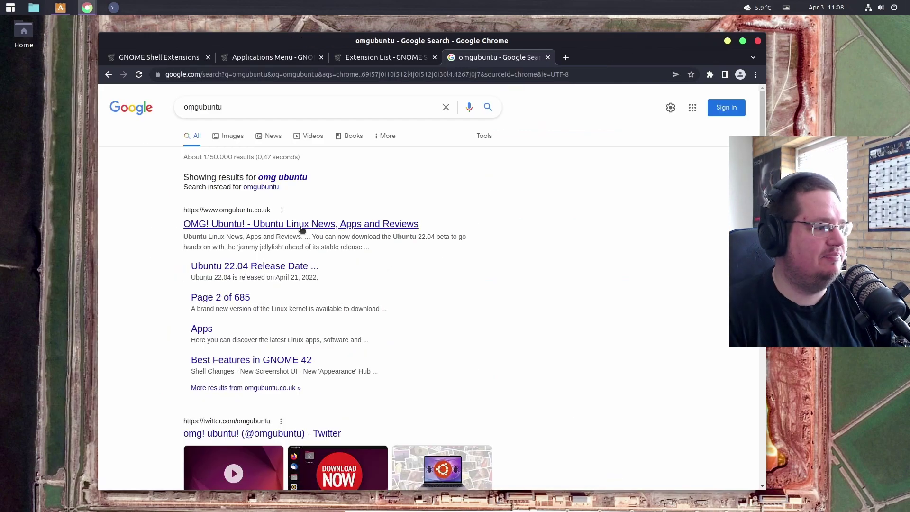
Open the OMG! Ubuntu homepage and scroll down to its Latest Posts.
left_click(306, 225)
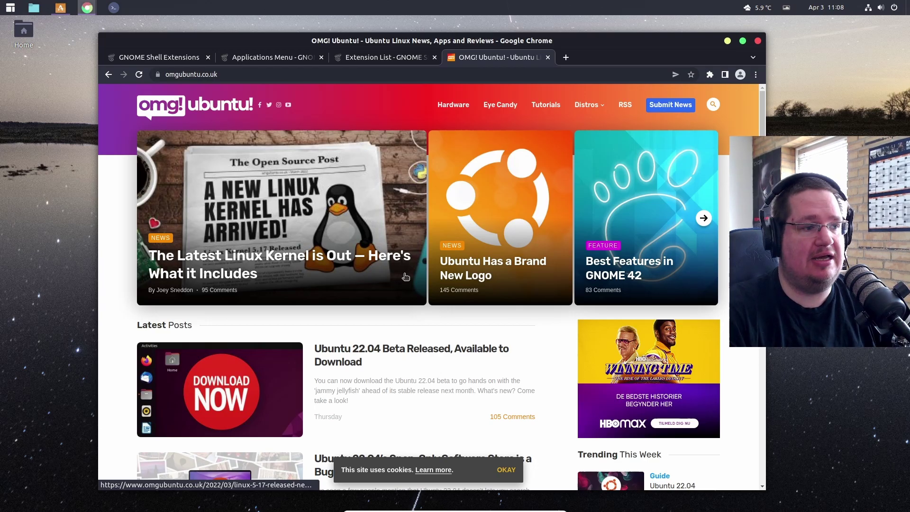
scroll(411, 314, "down", 1)
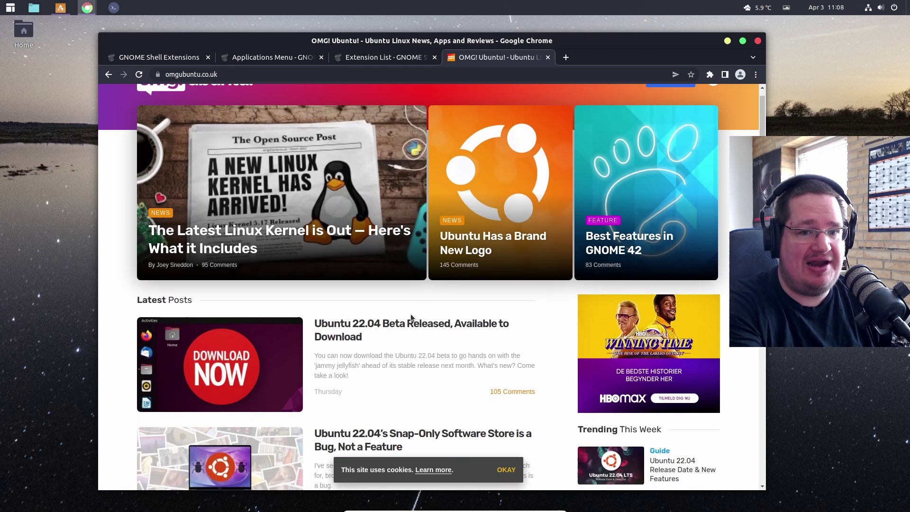
scroll(411, 316, "down", 3)
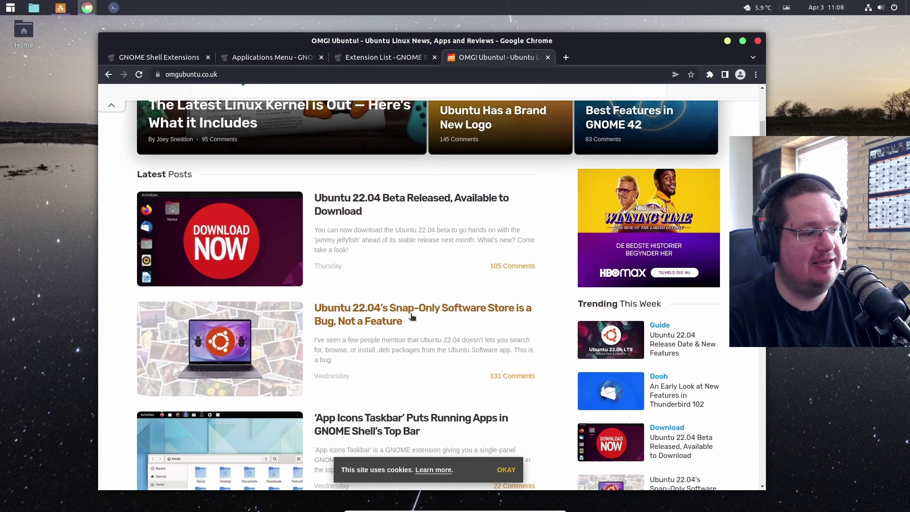